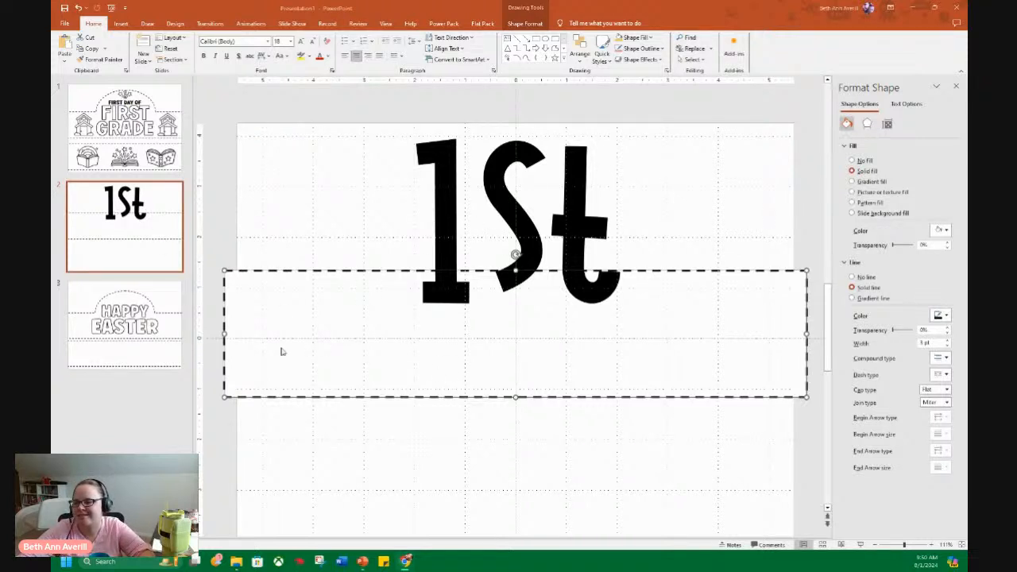
On the first slide, draw a five-point star about 1.1 inches wide beside the crown's arch and make its points fatter
key(Escape)
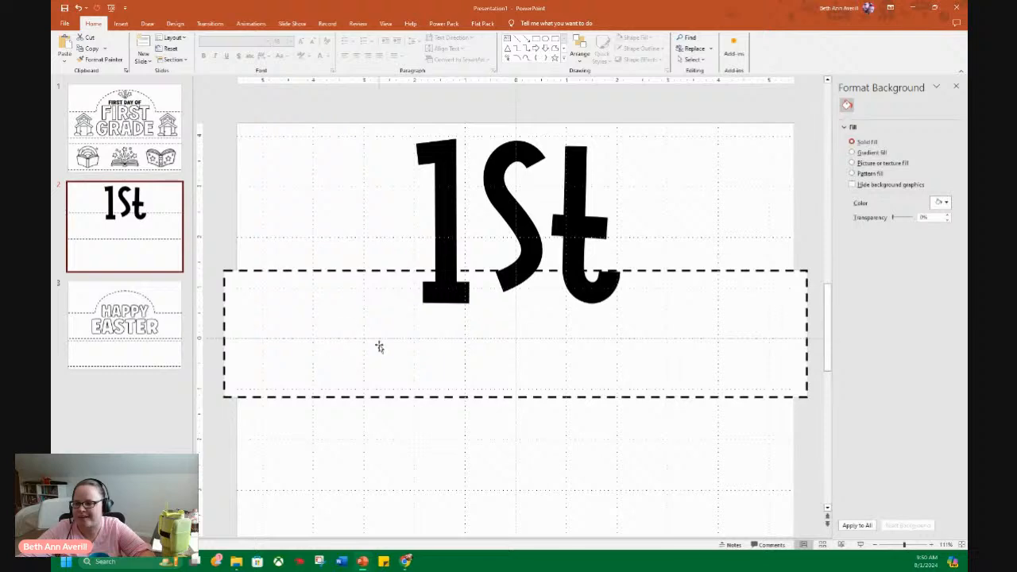
click(132, 139)
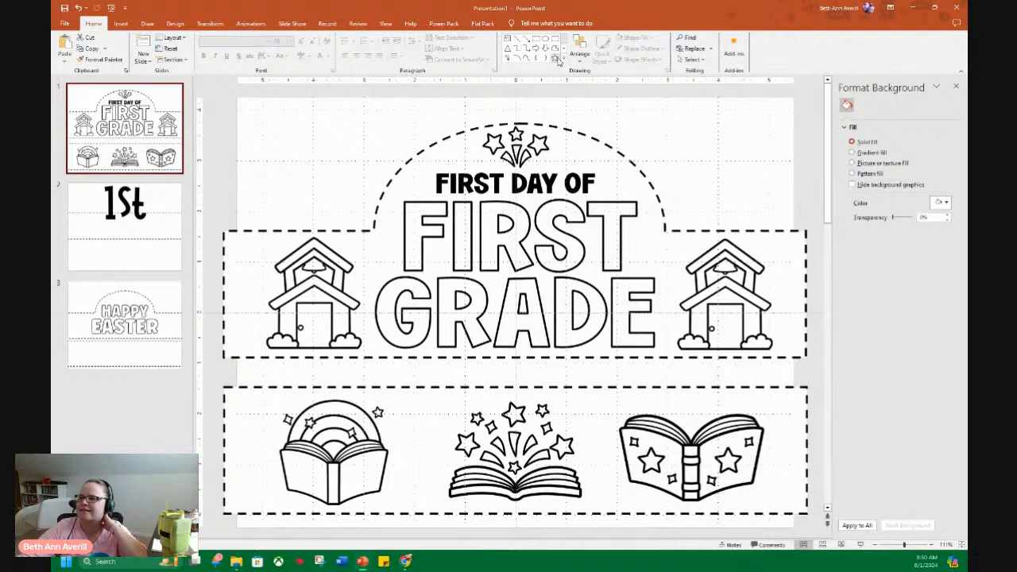
mouse_move(305, 151)
mouse_down()
mouse_move(366, 182)
mouse_move(336, 205)
mouse_up()
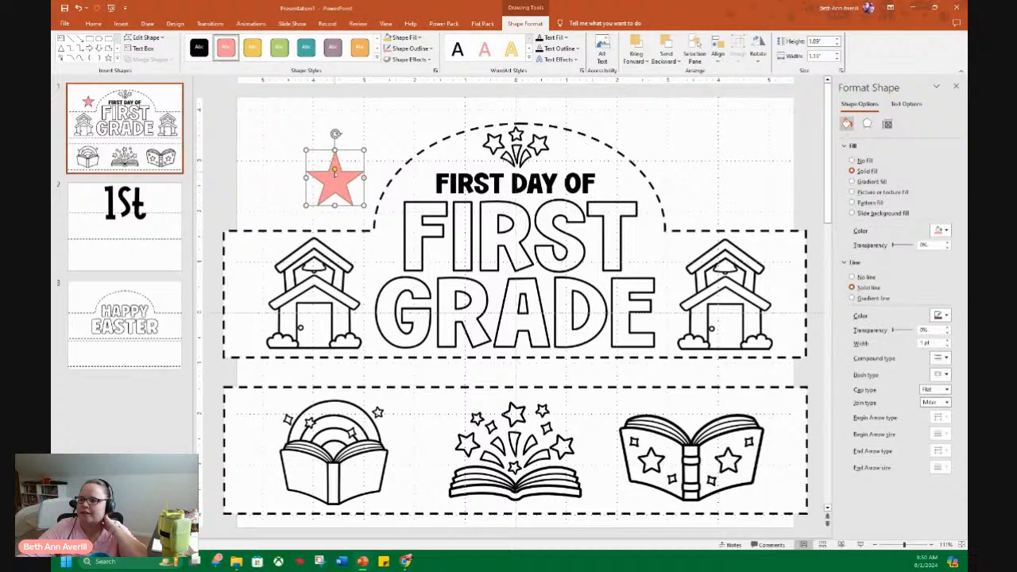
drag(335, 169, 336, 163)
Give the star a black 3 pt outline and a white fill
click(942, 315)
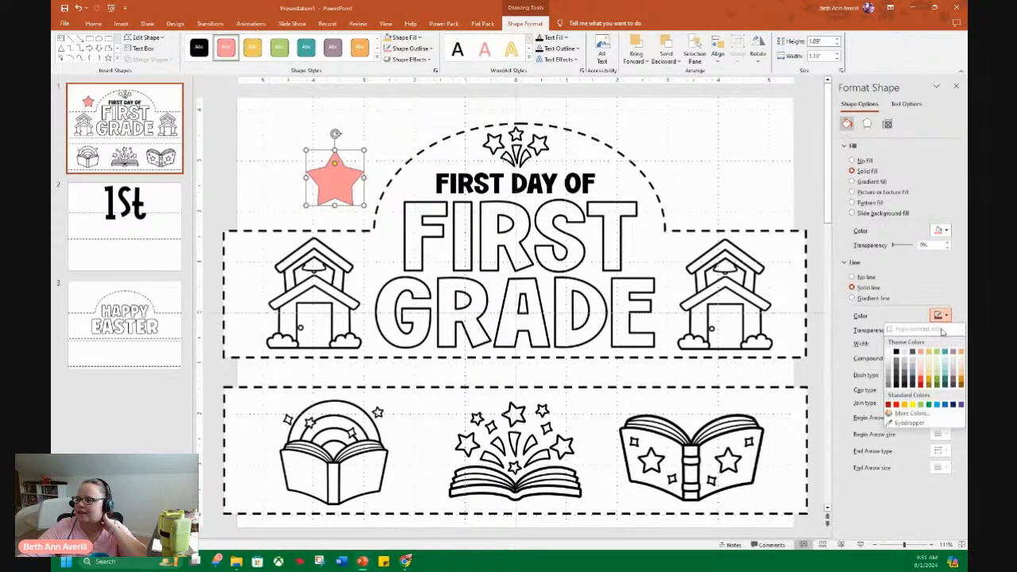
click(897, 353)
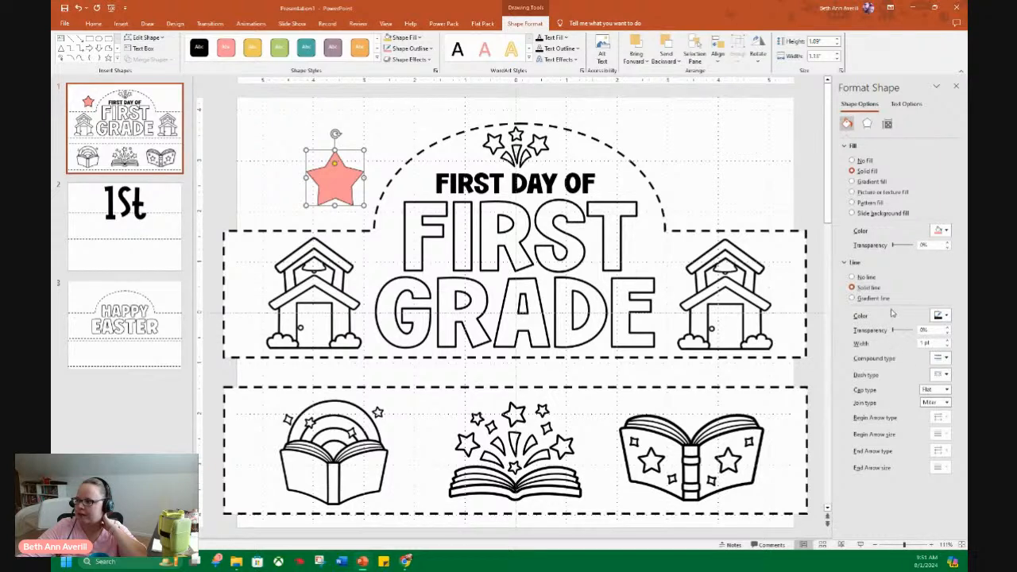
drag(926, 344, 902, 345)
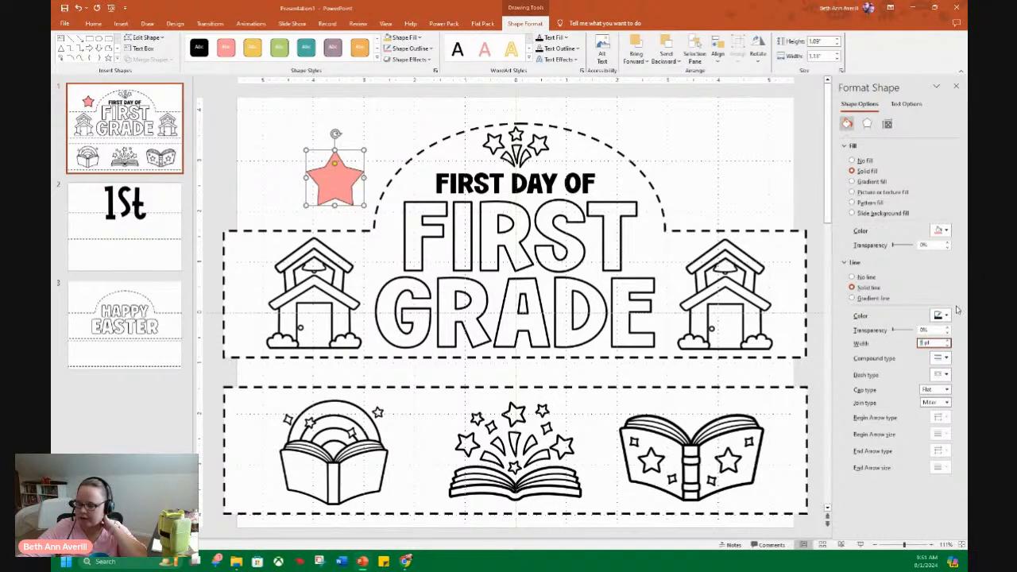
text(3)
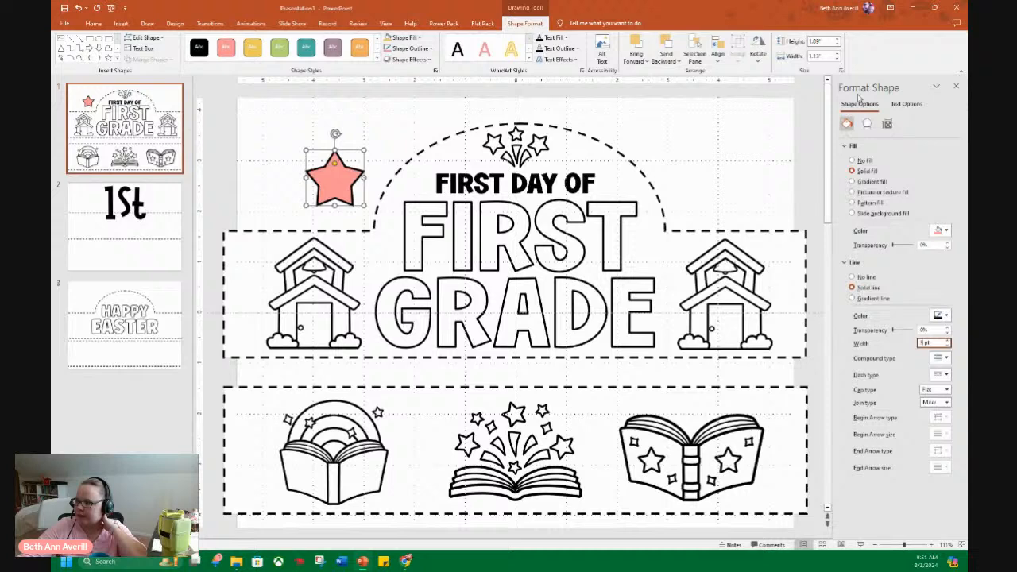
click(941, 230)
click(888, 272)
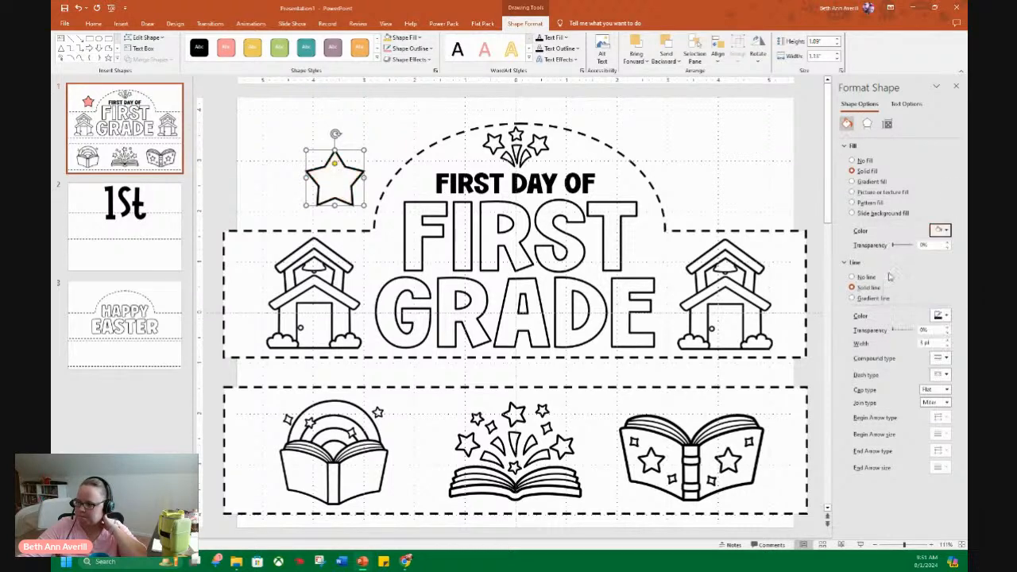
Shrink the star to about 0.74 by 0.8 inches, place it just left of the word FIRST and tilt it
click(235, 196)
click(336, 182)
drag(337, 182, 383, 261)
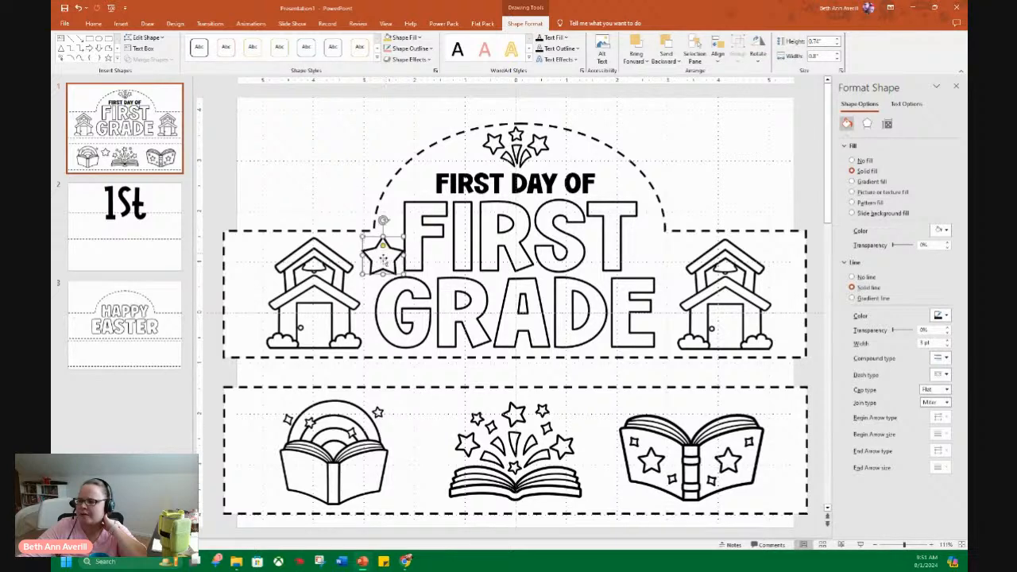
drag(384, 221, 396, 255)
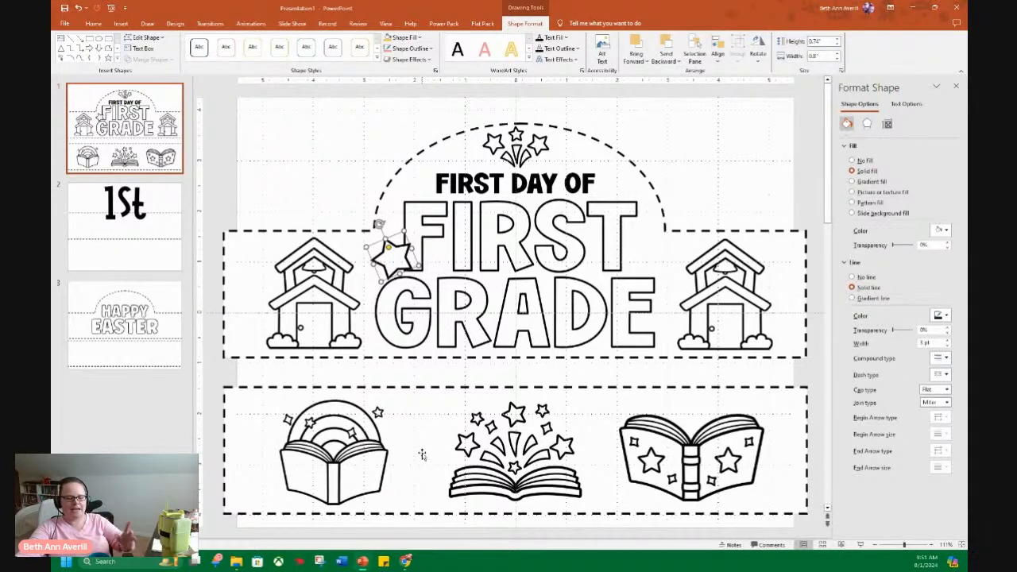
Duplicate the star three times, placing one copy between FIRST and the right schoolhouse and one at each end of FIRST DAY OF
key(ctrl+d)
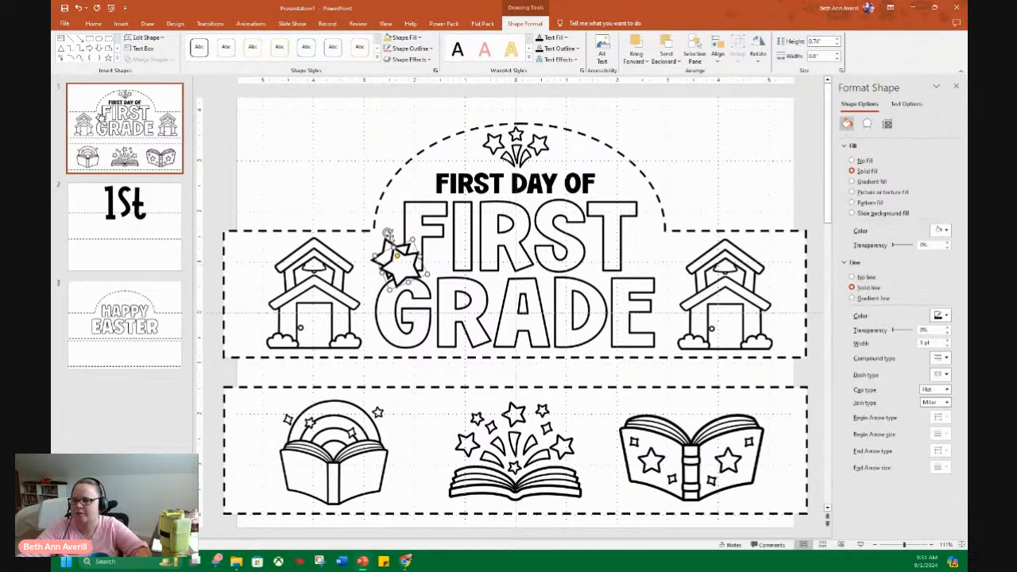
drag(402, 263, 664, 268)
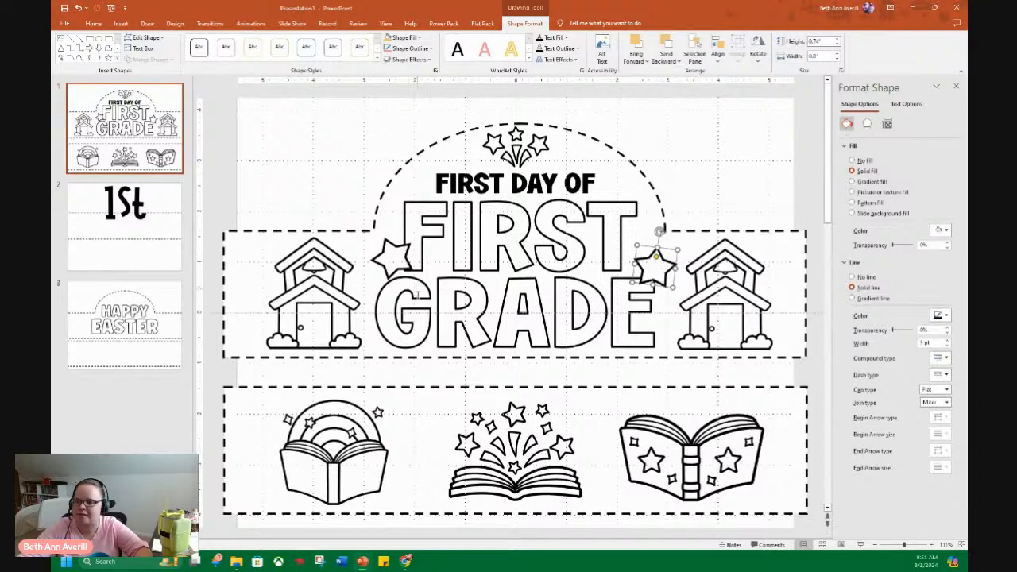
key(ctrl+d)
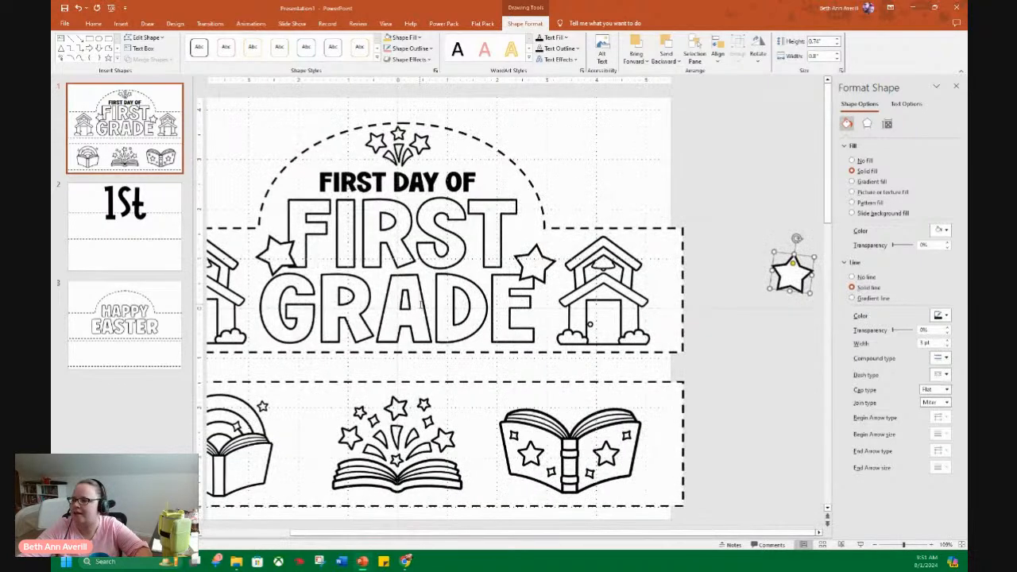
drag(796, 282, 492, 180)
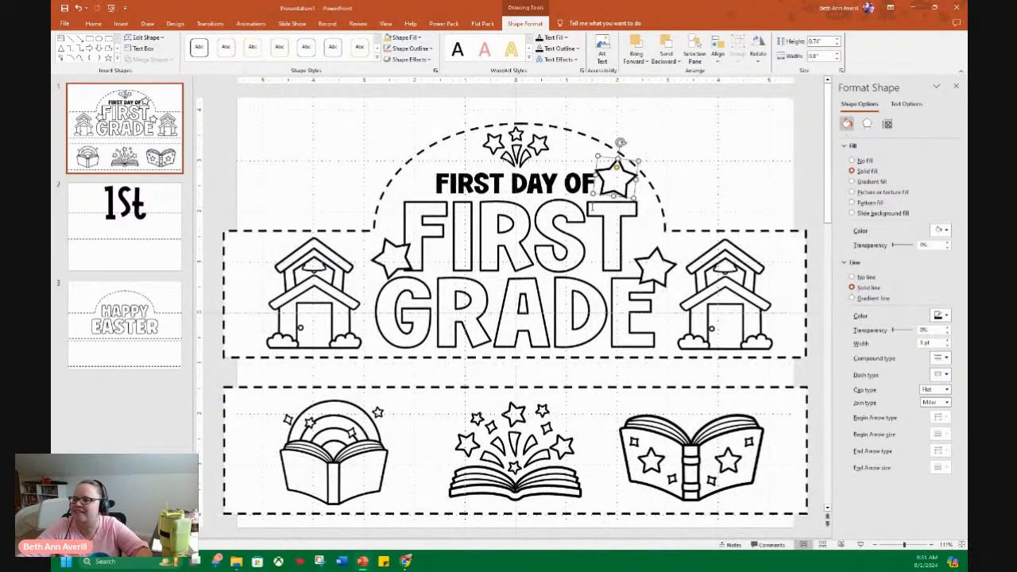
key(ctrl+d)
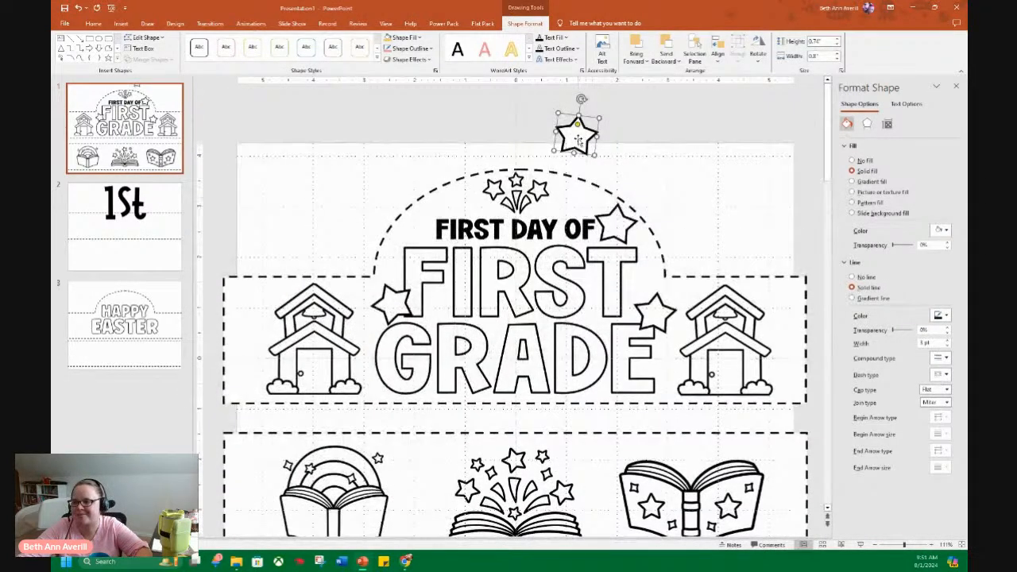
drag(584, 132, 415, 228)
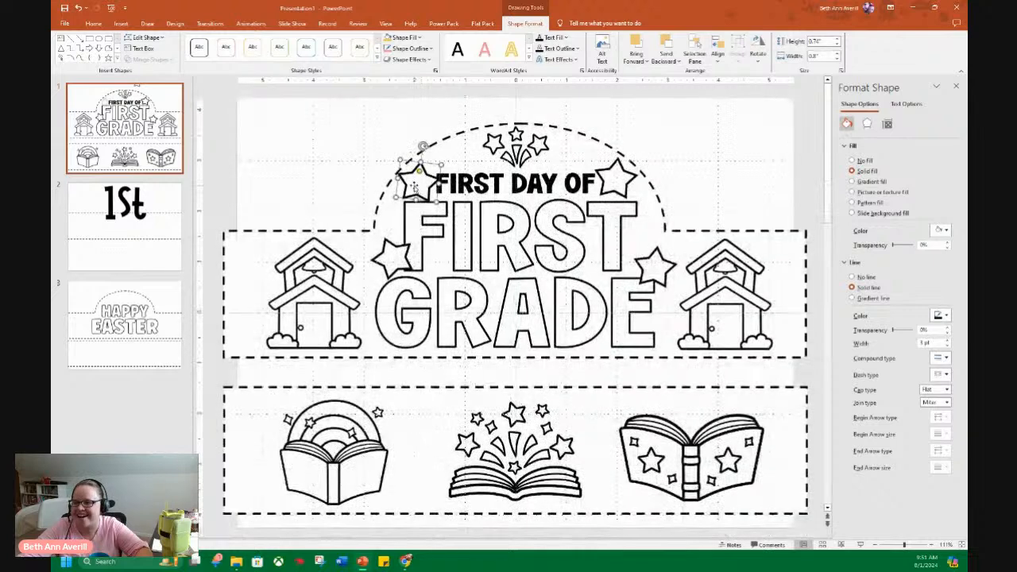
Shrink the two upper stars to about 0.57 by 0.67 inches, tilt the left one and position them at the ends of FIRST DAY OF
shift+click(610, 170)
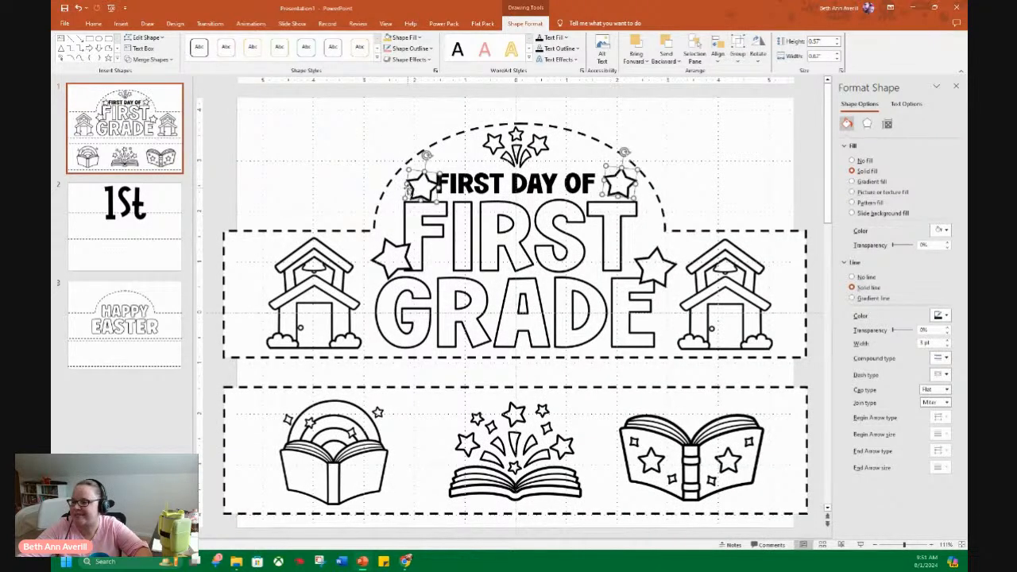
drag(412, 189, 420, 163)
click(382, 150)
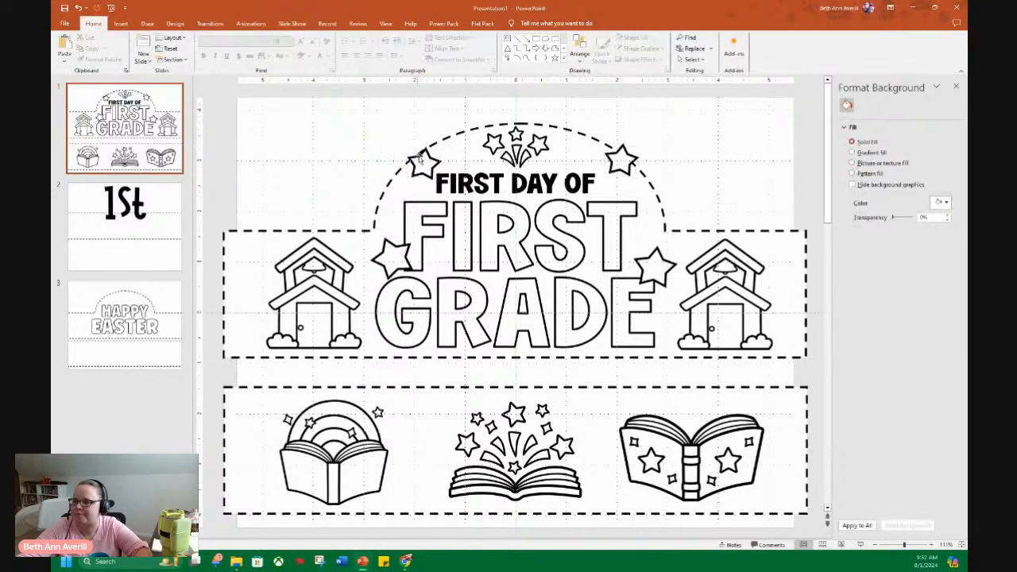
click(423, 162)
drag(428, 132, 421, 202)
drag(622, 163, 628, 193)
Nudge the FIRST DAY OF text slightly right and fit the two small stars closely against its ends
click(530, 178)
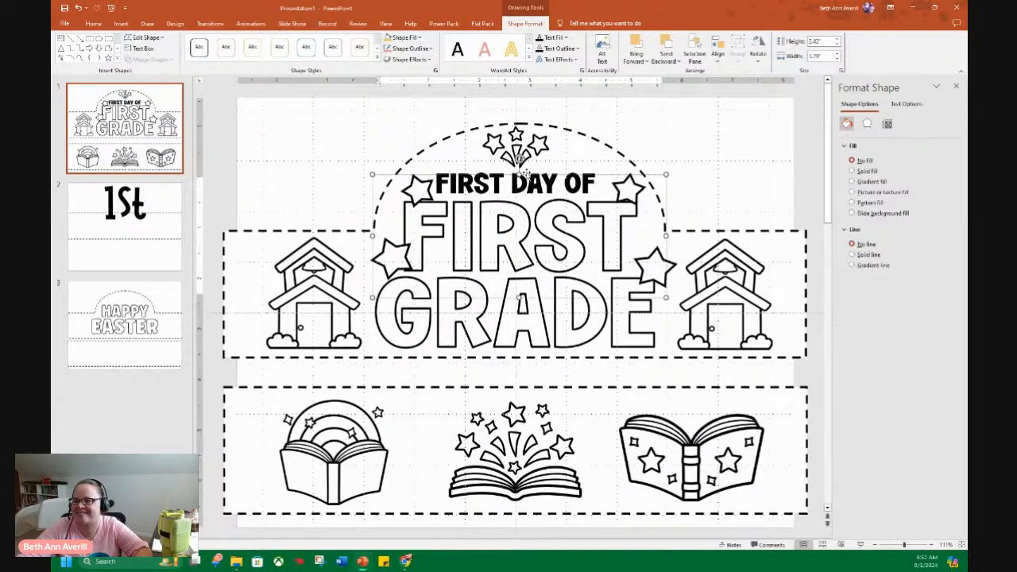
click(519, 159)
click(566, 180)
click(568, 169)
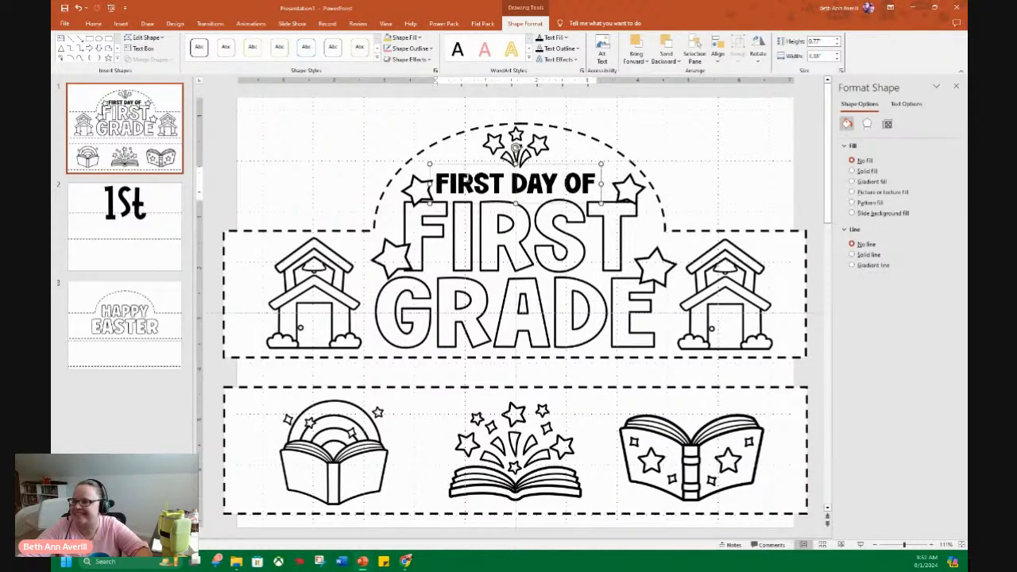
drag(429, 184, 429, 184)
drag(602, 184, 623, 185)
mouse_move(418, 189)
mouse_down()
mouse_move(426, 175)
mouse_move(416, 170)
mouse_up()
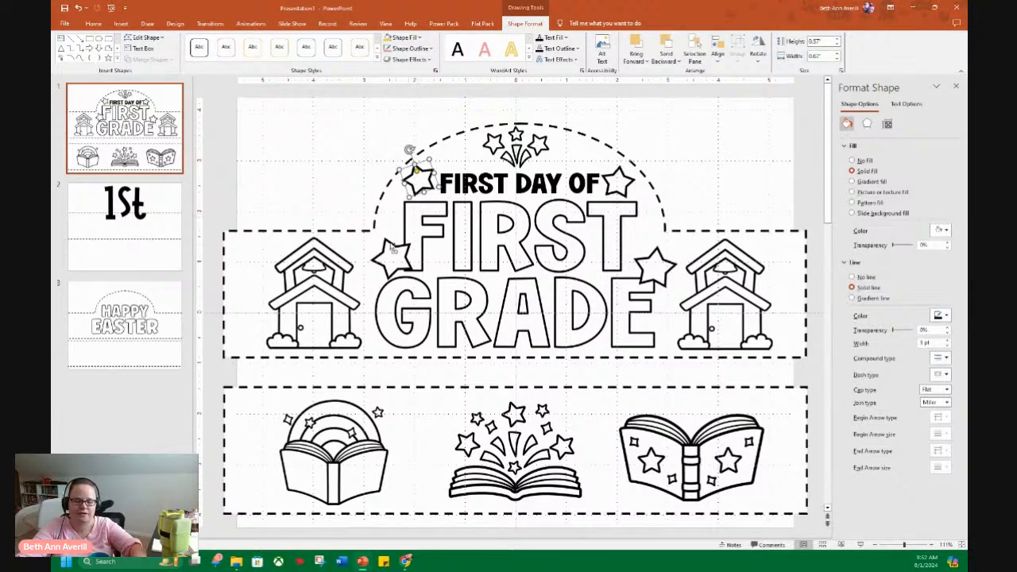
Duplicate the small left star, place the copy between FIRST and GRADE above the R and A, and enlarge it slightly
key(ctrl+d)
drag(433, 195, 501, 288)
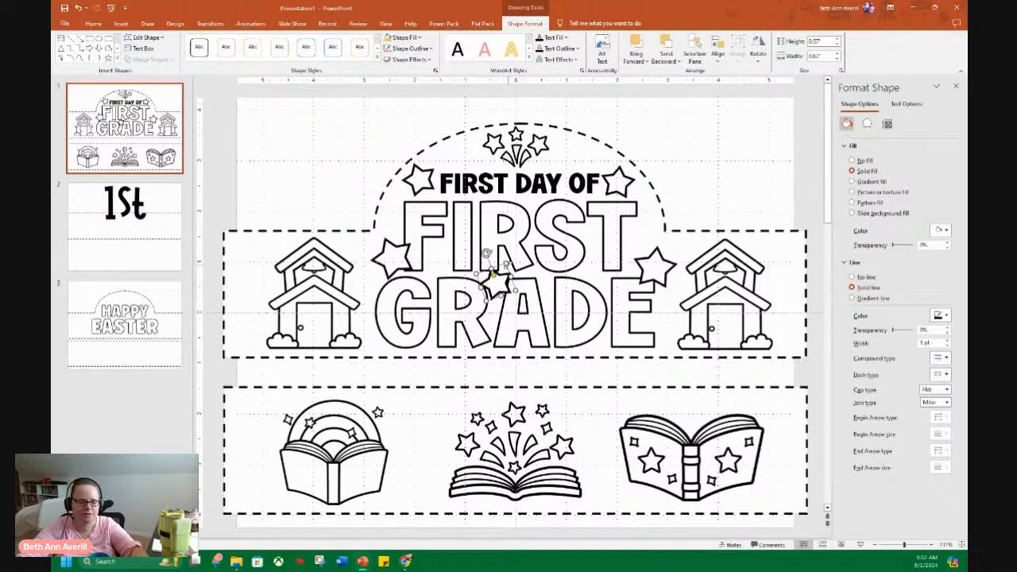
drag(506, 264, 504, 284)
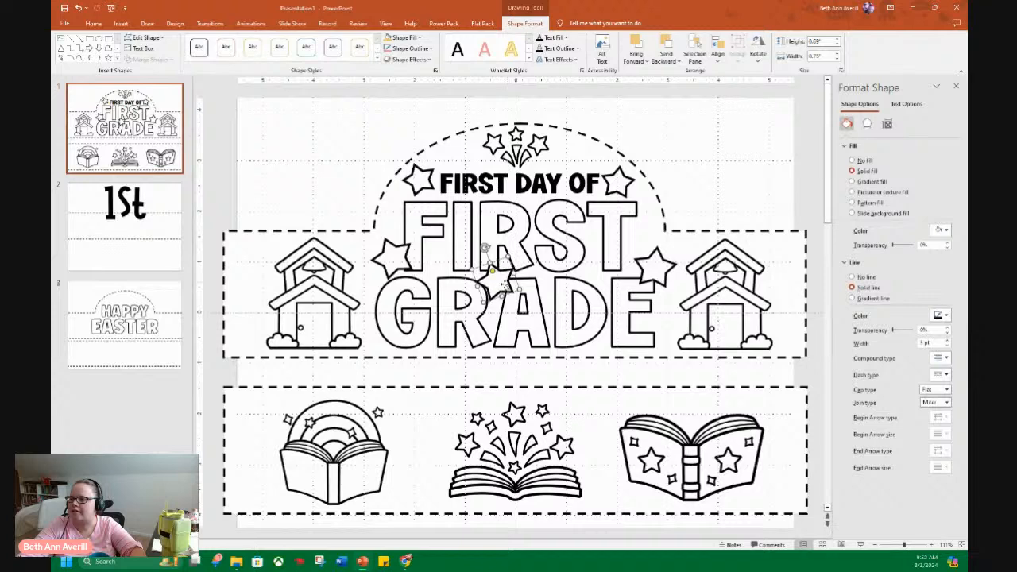
click(689, 169)
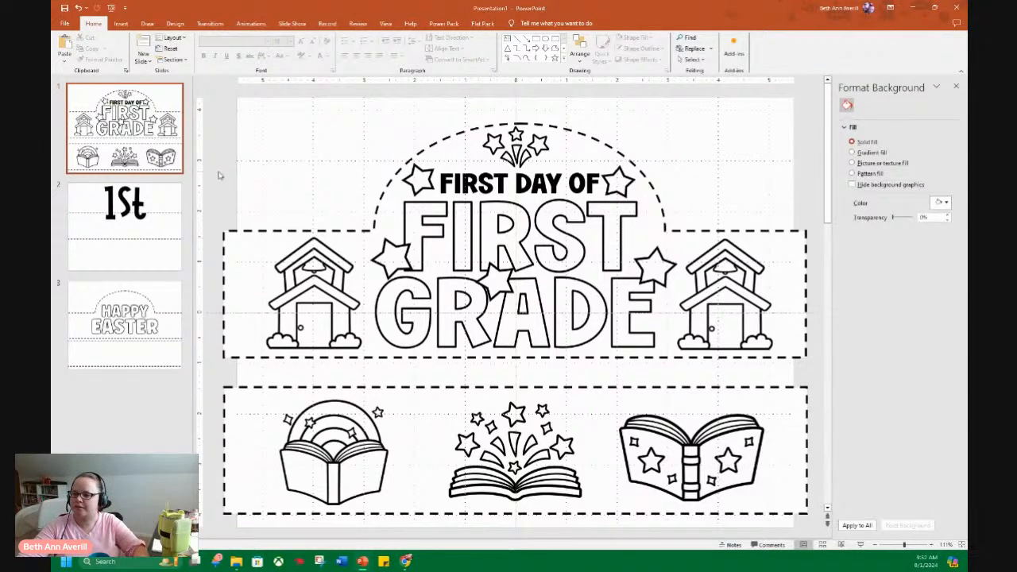
Select every object of the upper crown piece and save them together as a PNG picture named crown in the Downloads folder
drag(218, 102, 870, 389)
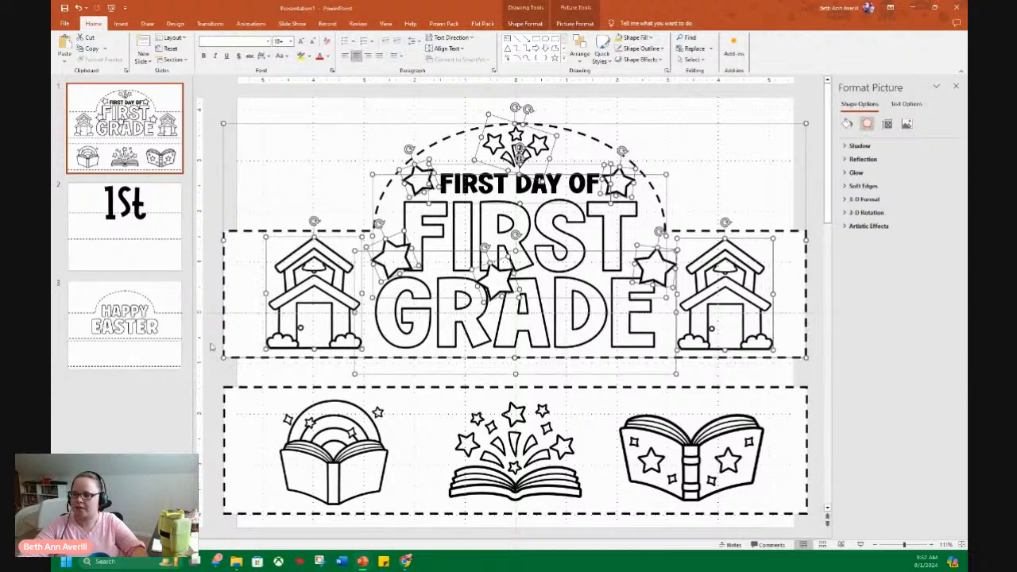
right_click(241, 317)
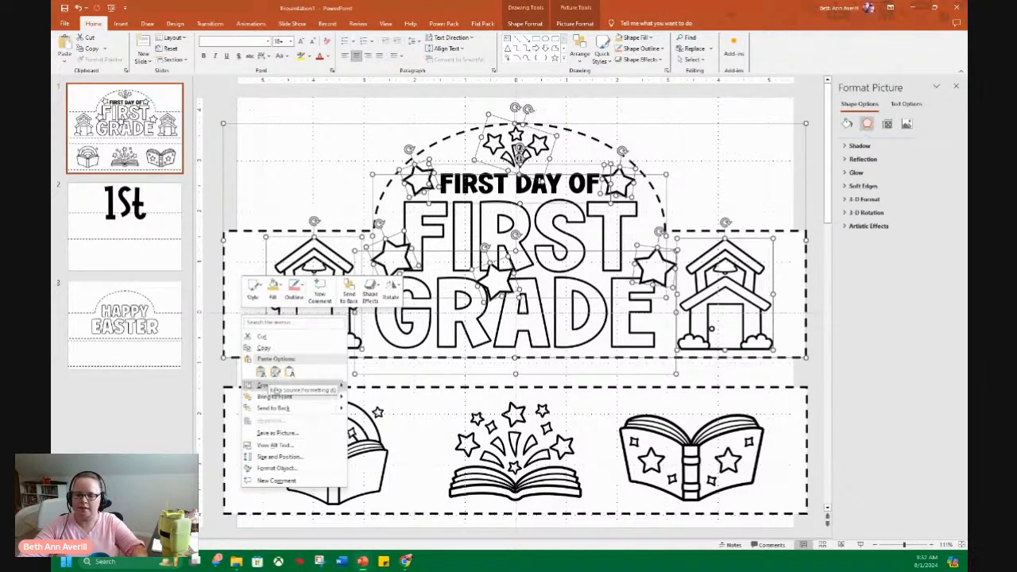
mouse_move(271, 390)
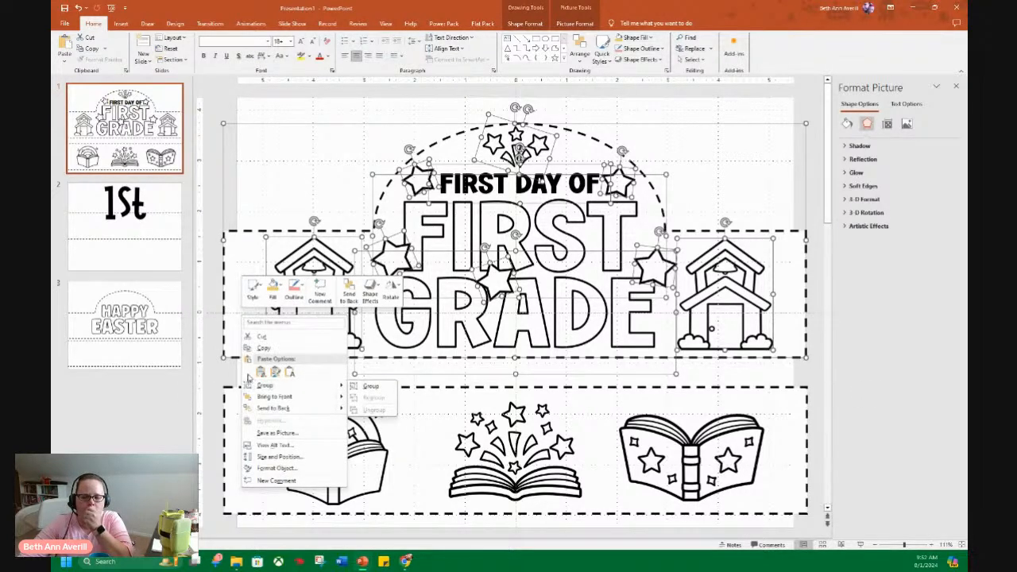
click(277, 432)
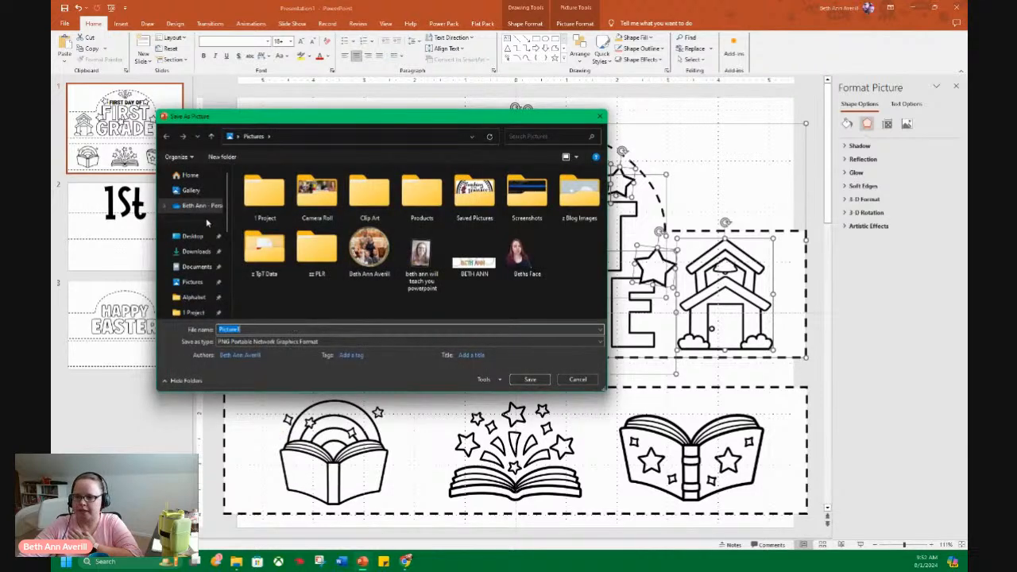
click(195, 252)
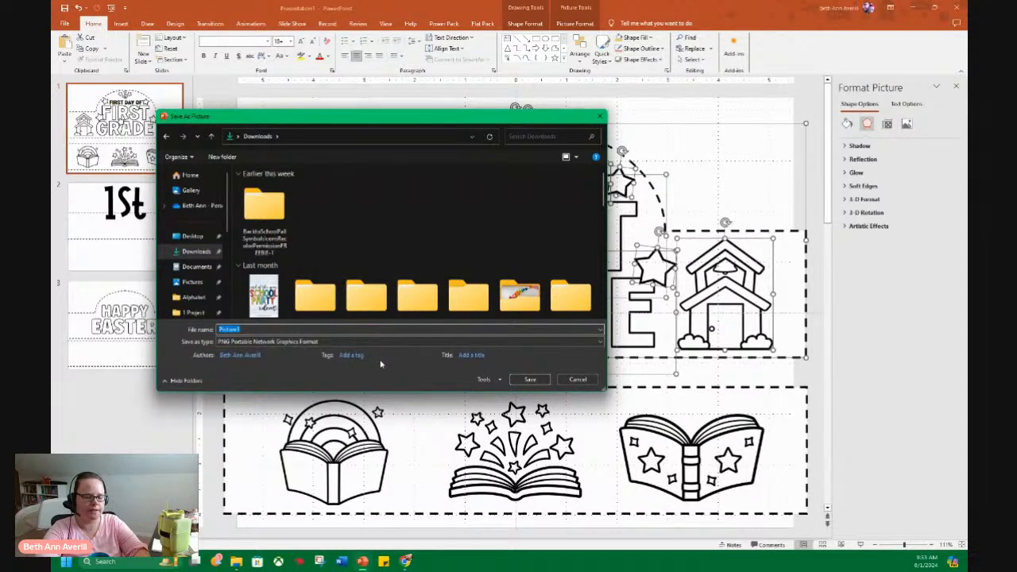
text(crown)
key(Return)
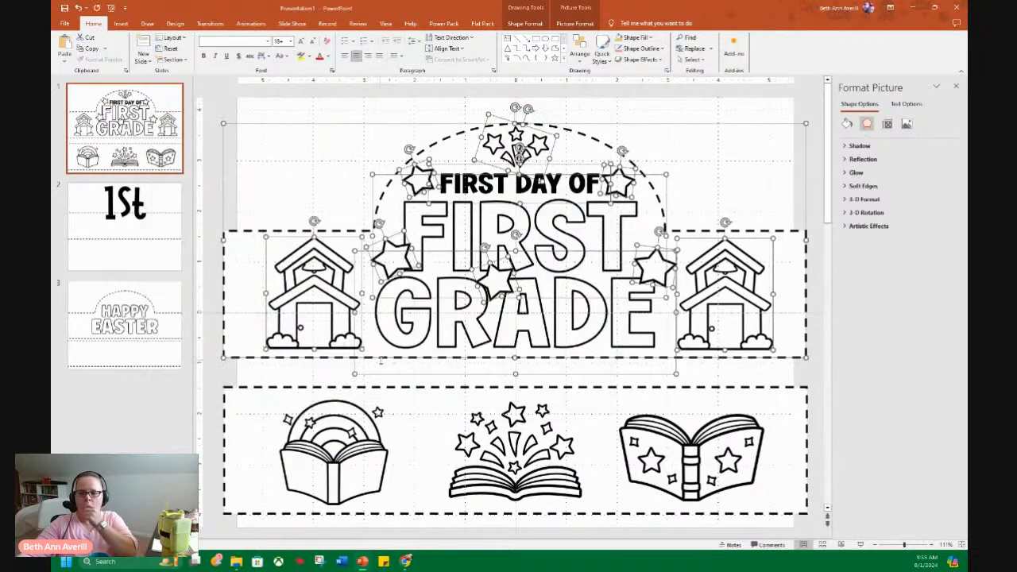
Switch to File Explorer and check the exported crown image in the Downloads folder using larger icons
click(237, 562)
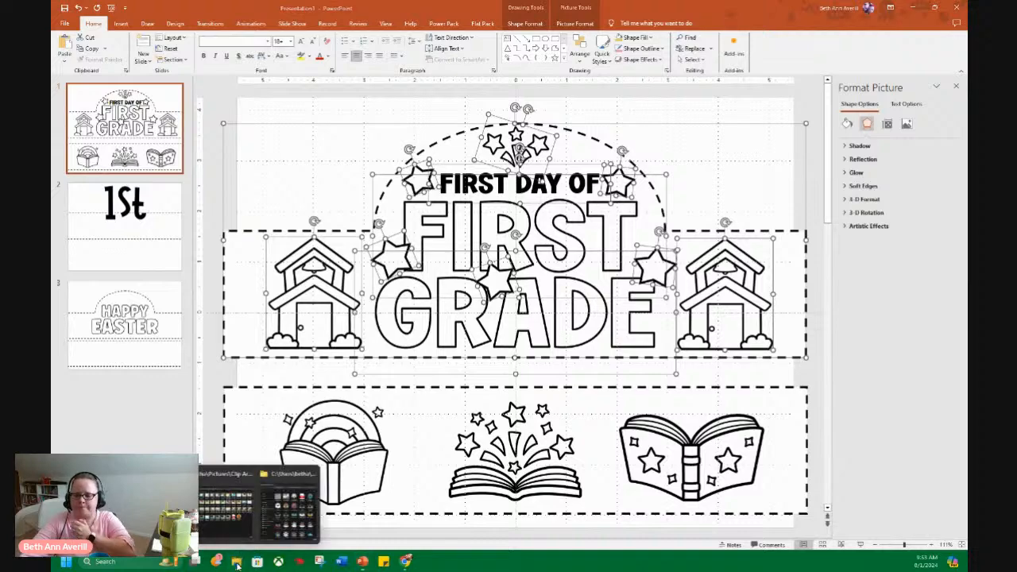
click(276, 485)
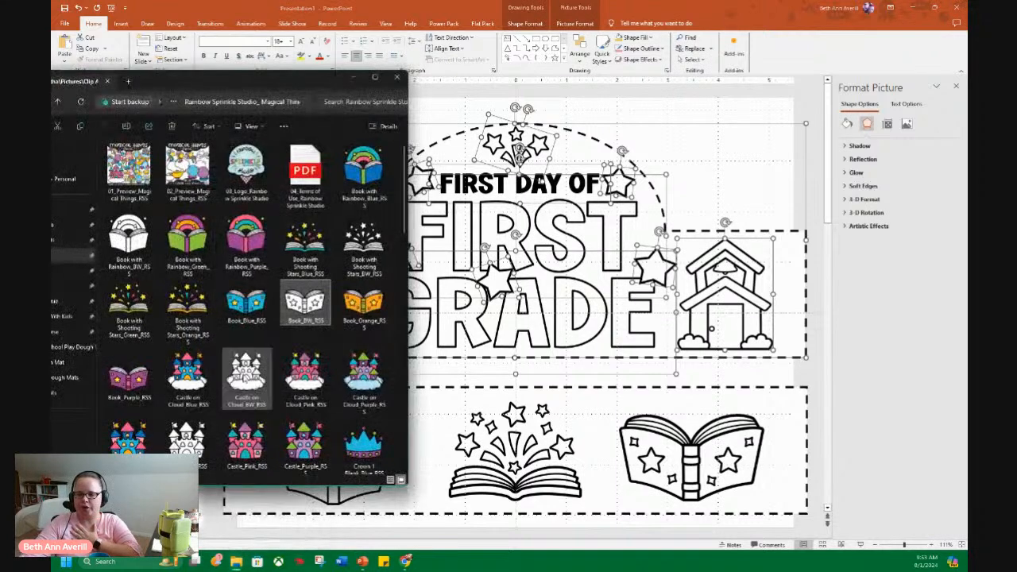
double_click(170, 86)
click(91, 150)
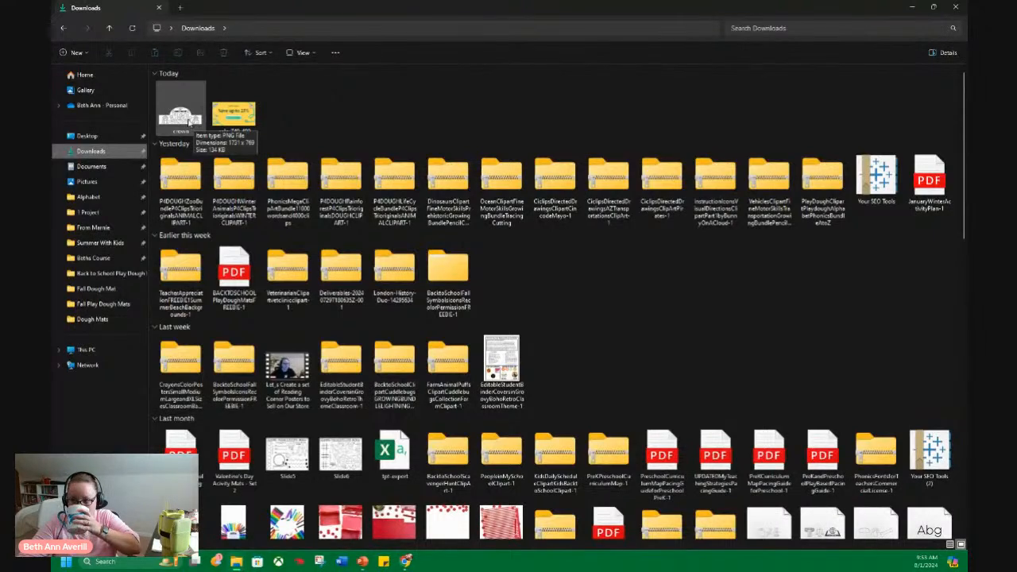
click(299, 52)
click(312, 79)
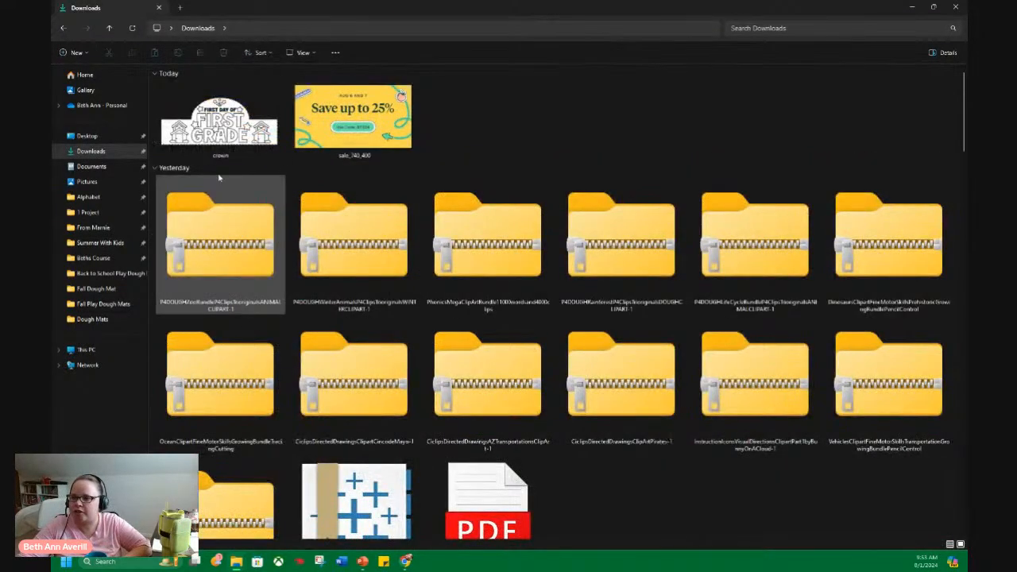
click(244, 149)
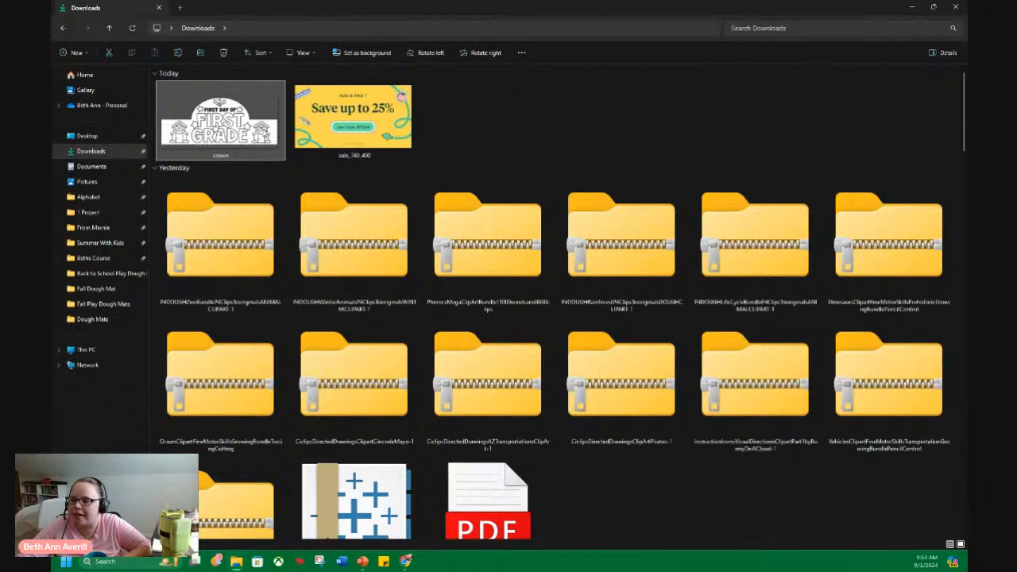
click(911, 7)
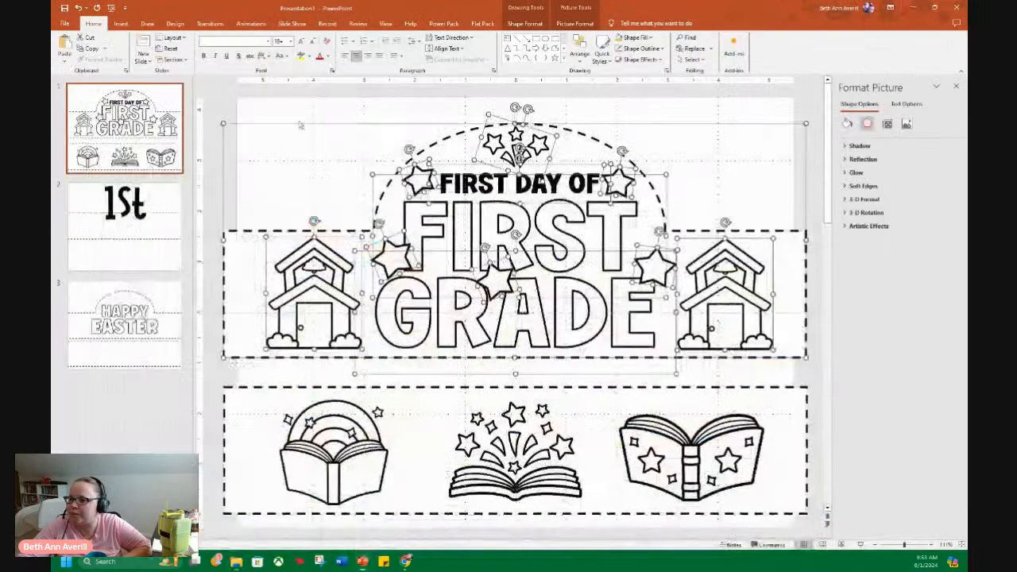
Open a copy of the recent presentation Fall Play Dough Mats SS
click(69, 30)
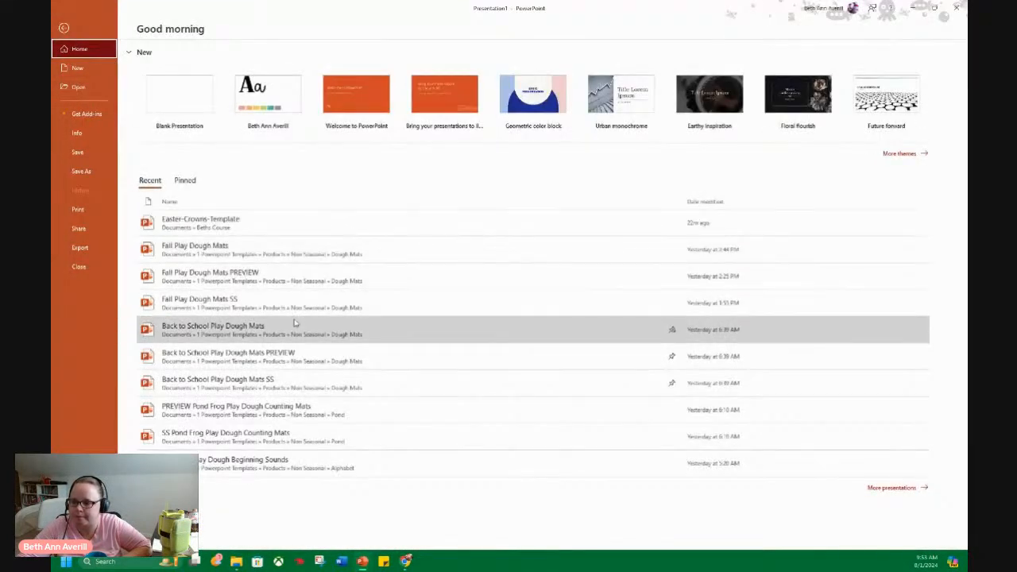
right_click(271, 303)
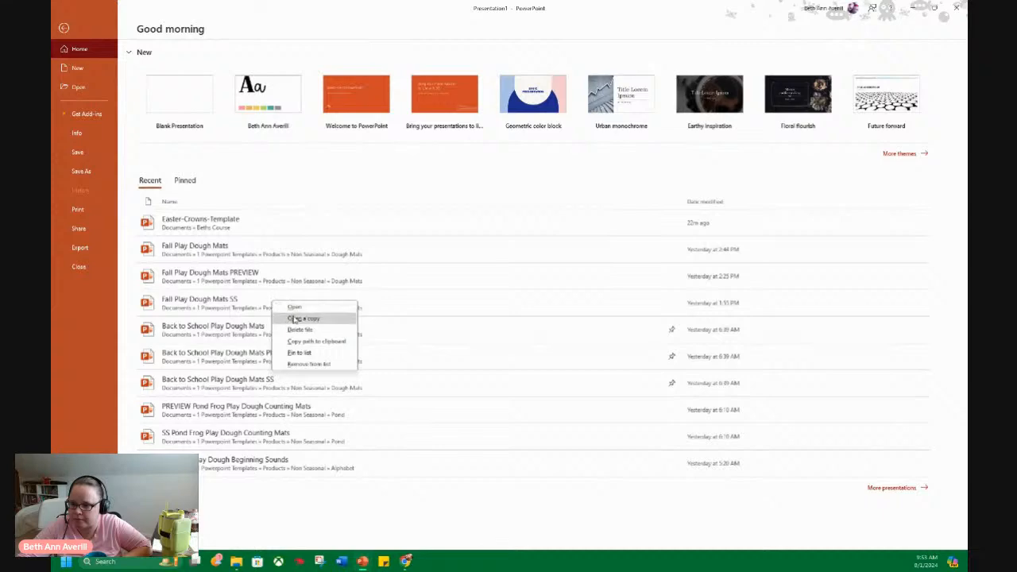
click(305, 318)
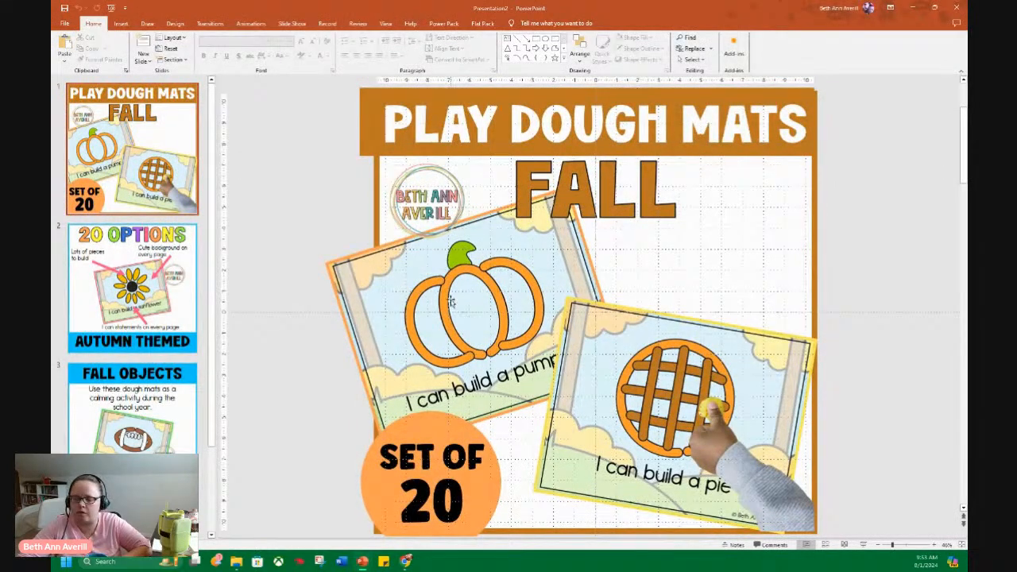